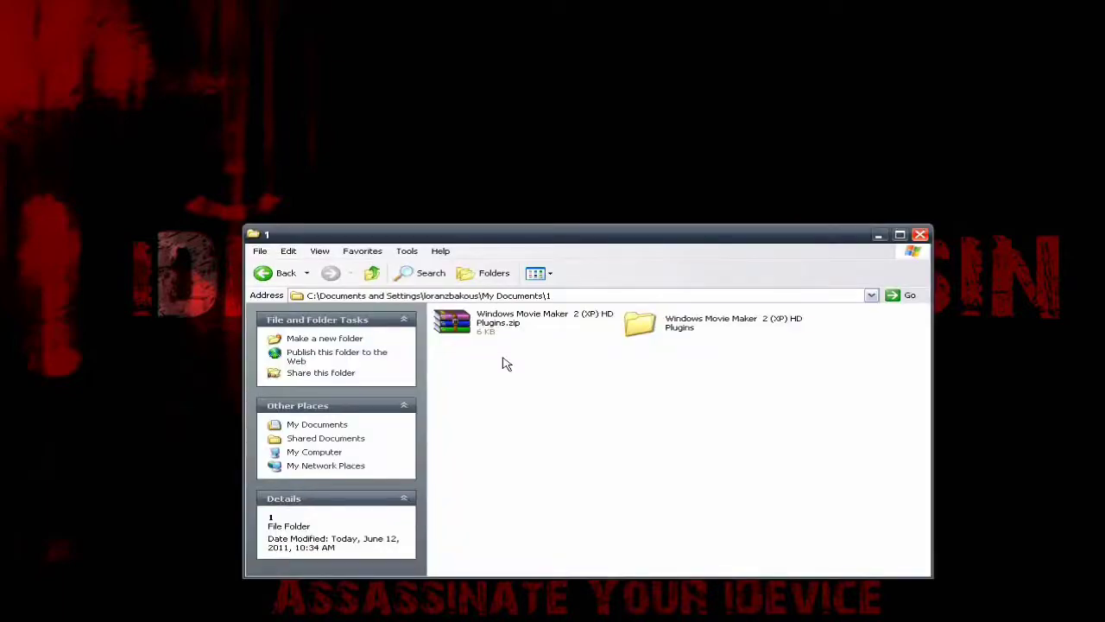
Step: Open the extracted HD Plugins folder to view its four WMV-HD .prx profile files
{"action": "left_click_drag", "start_coordinate": [521, 235], "coordinate": [518, 220]}
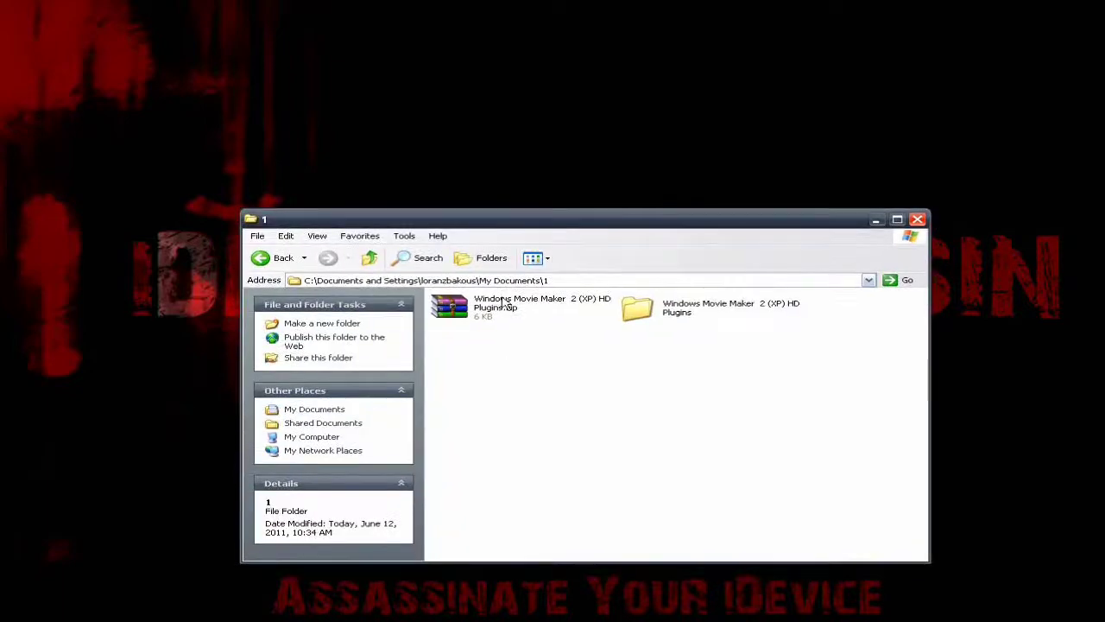
{"action": "left_click", "coordinate": [540, 303]}
{"action": "left_click", "coordinate": [701, 307]}
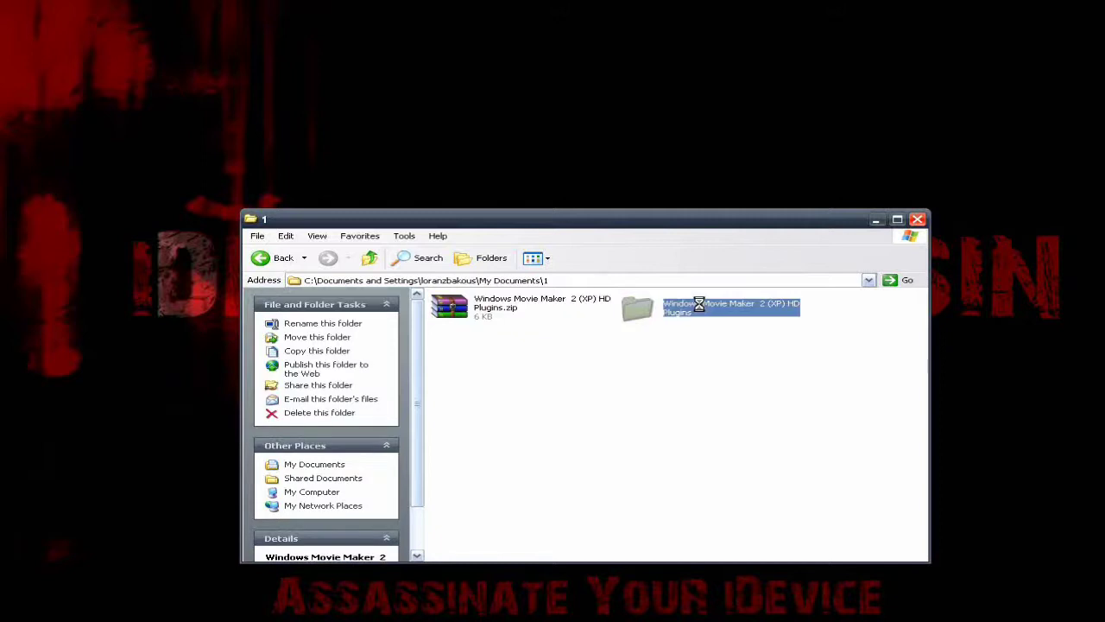
{"action": "left_click_drag", "start_coordinate": [739, 423], "coordinate": [453, 305]}
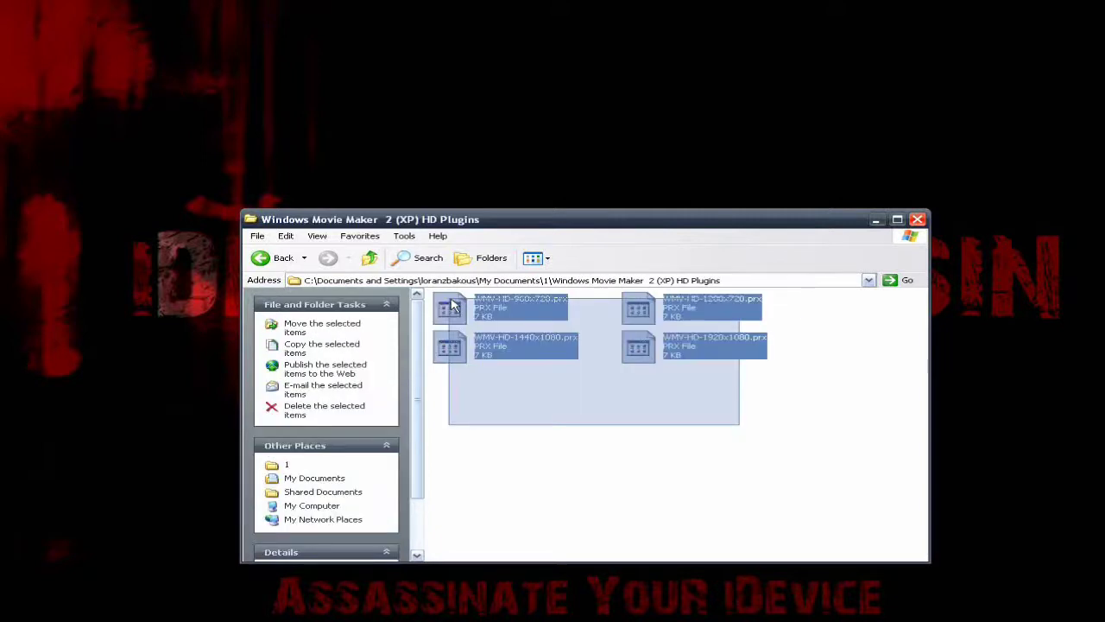
{"action": "left_click", "coordinate": [805, 430]}
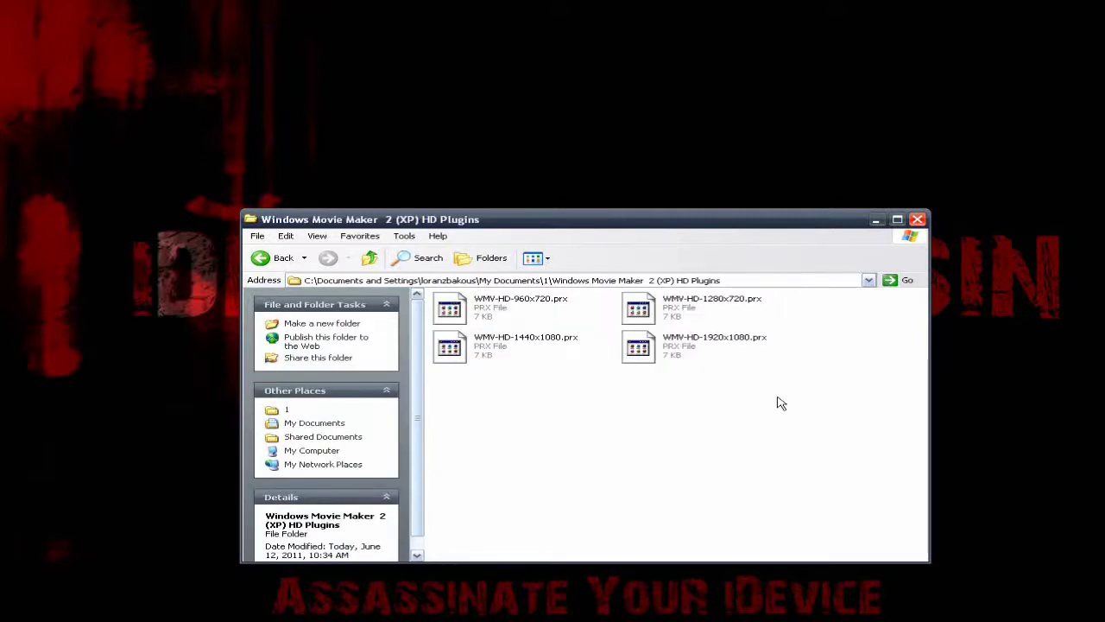
Step: In a new My Computer window, go to C:\Program Files\Movie Maker\shared\profiles
{"action": "key", "text": "super"}
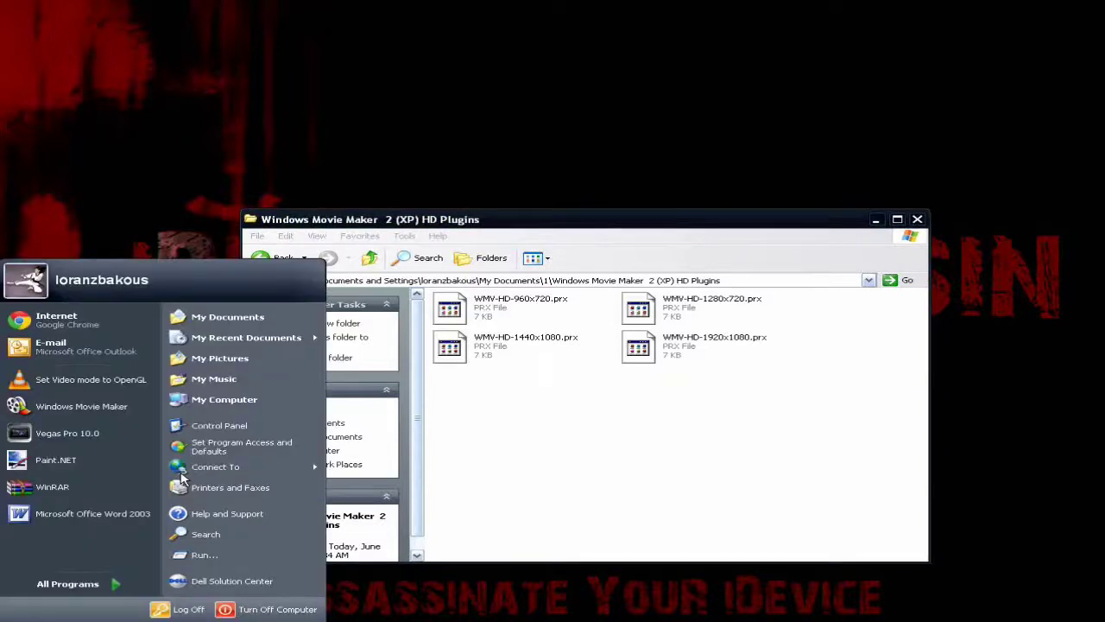
{"action": "left_click", "coordinate": [223, 398]}
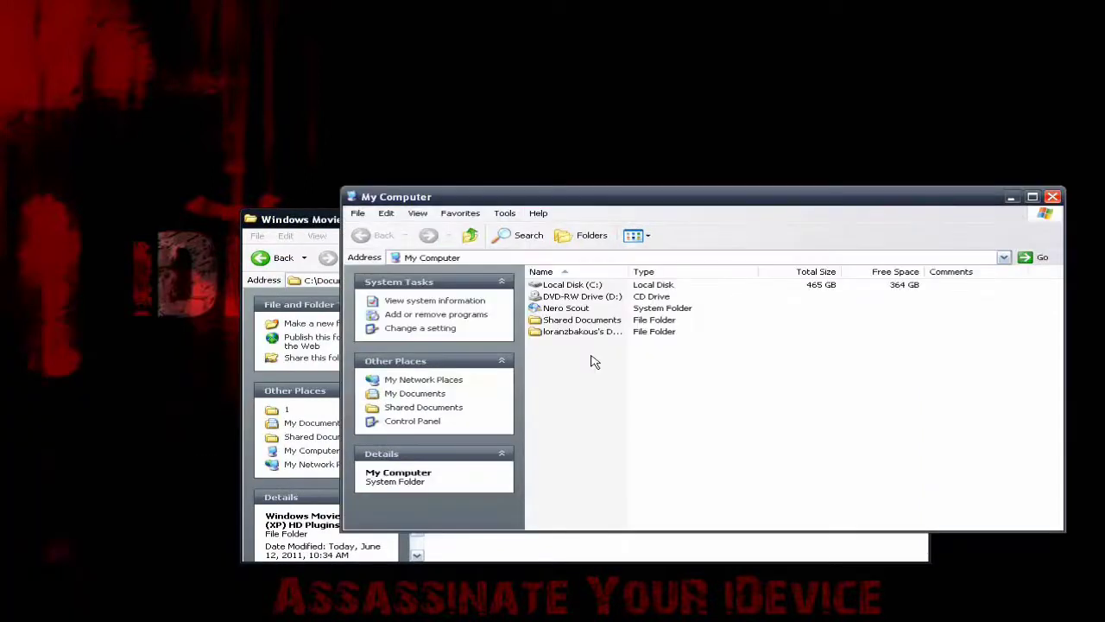
{"action": "double_click", "coordinate": [575, 289]}
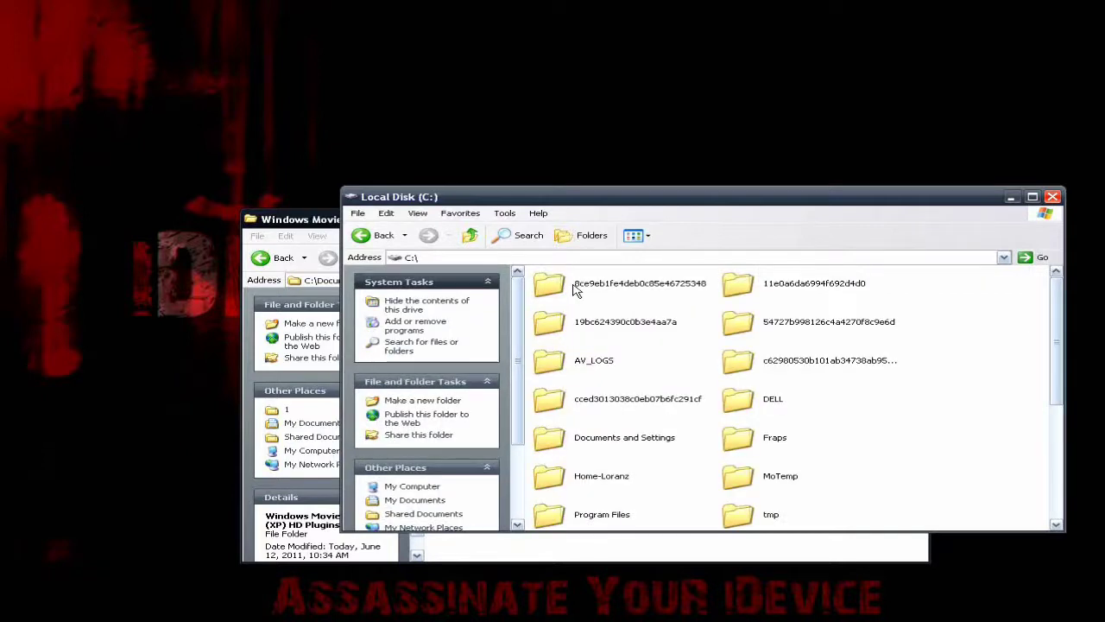
{"action": "scroll", "coordinate": [637, 436], "scroll_direction": "down", "scroll_amount": 2}
{"action": "double_click", "coordinate": [602, 422]}
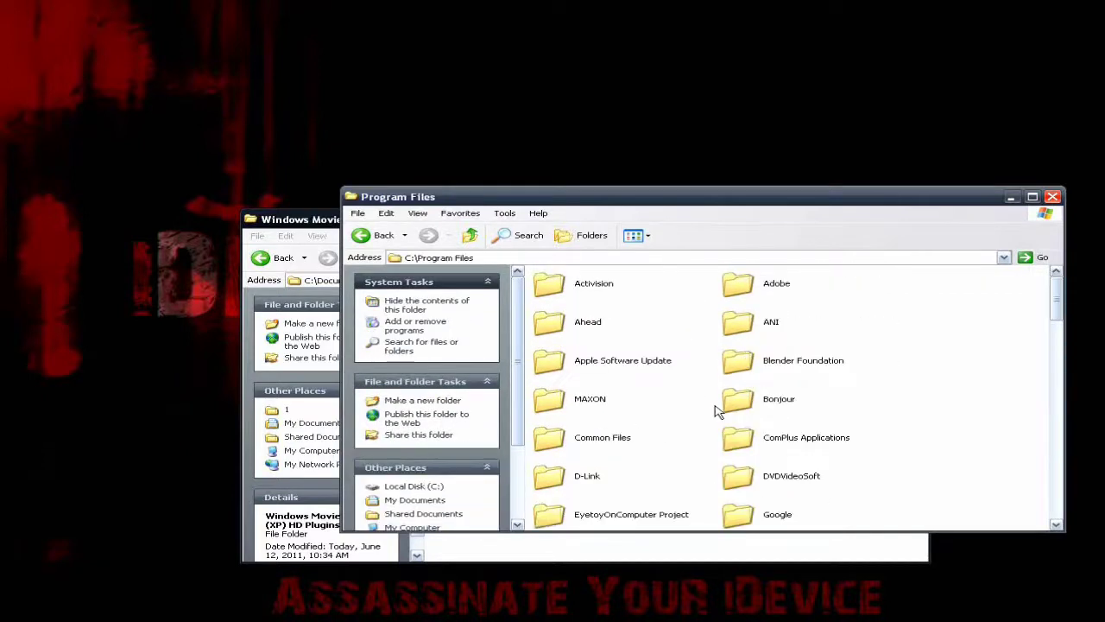
{"action": "left_click", "coordinate": [759, 326]}
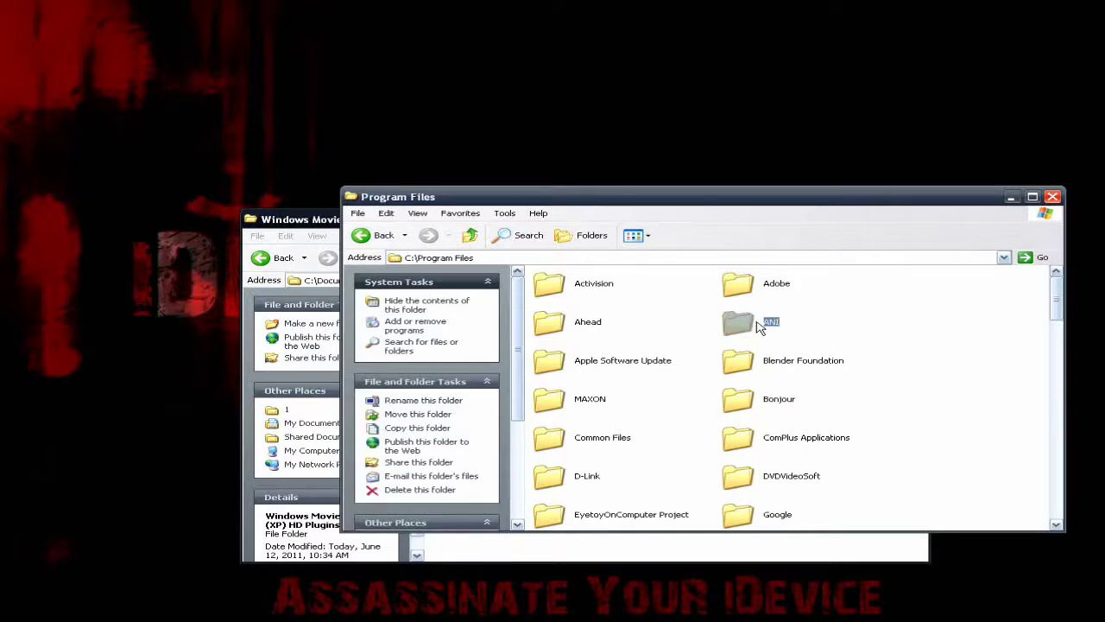
{"action": "type", "text": "movie"}
{"action": "key", "text": "Return"}
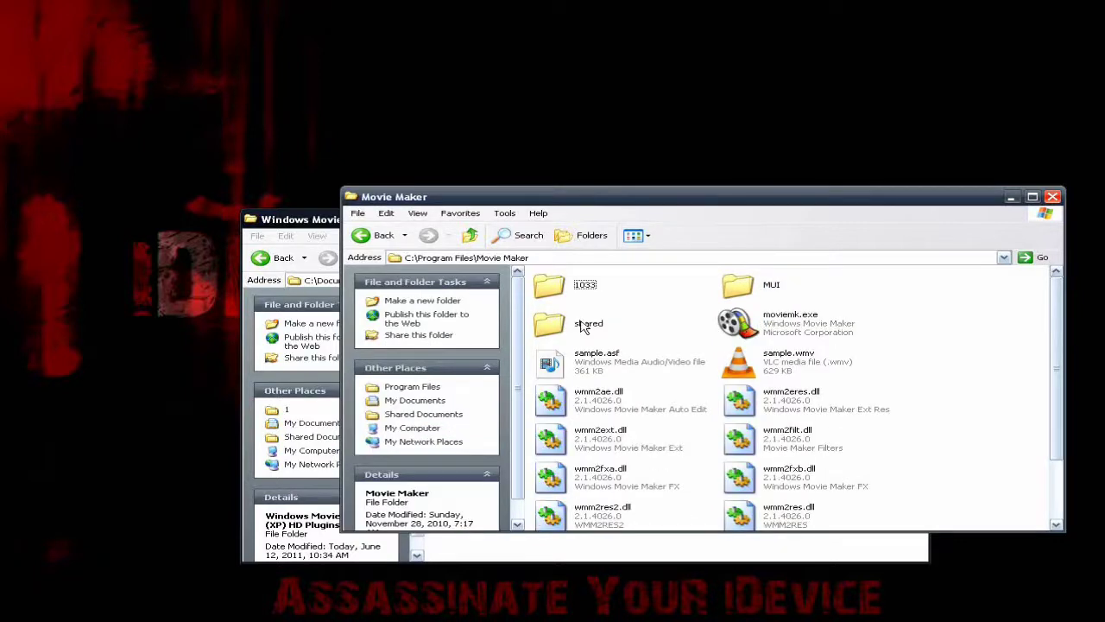
{"action": "double_click", "coordinate": [584, 327]}
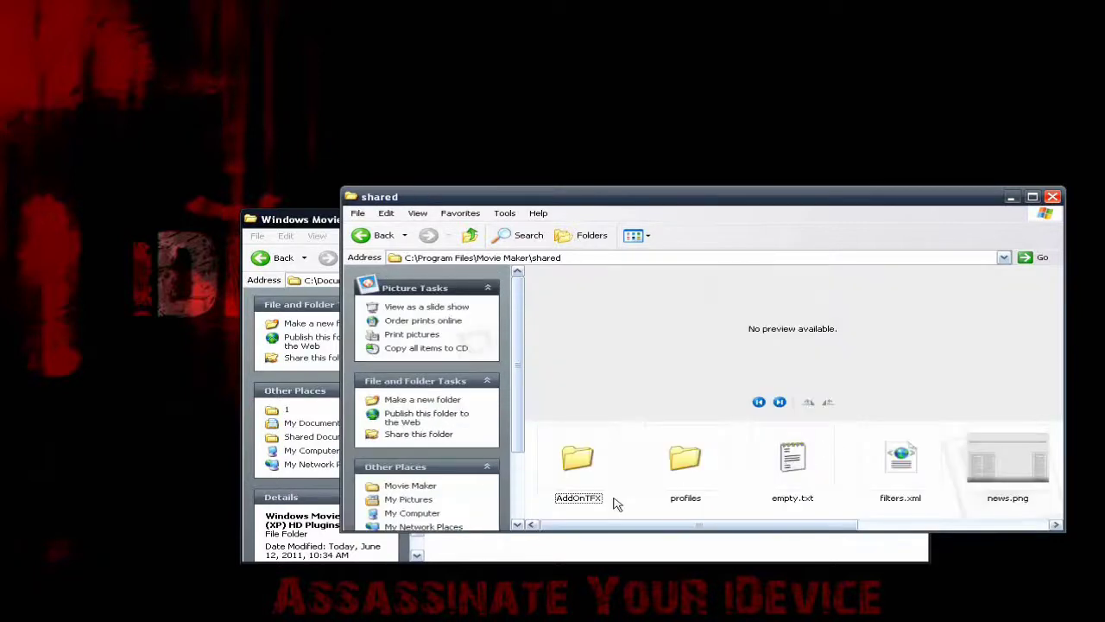
{"action": "double_click", "coordinate": [687, 462]}
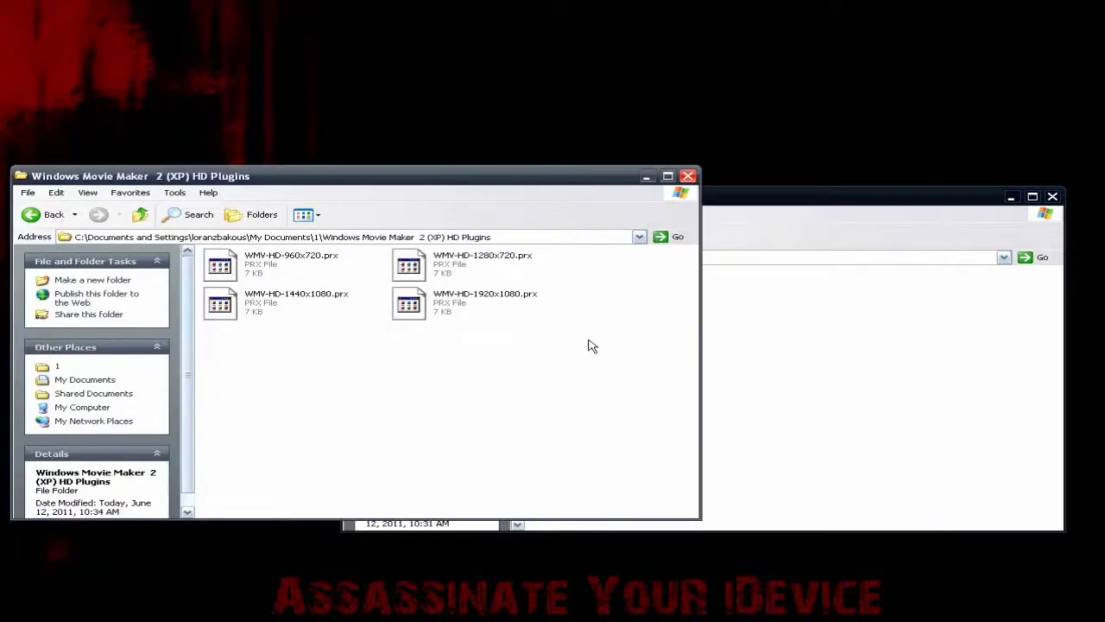
Step: Copy the four .prx files from HD Plugins and paste them into the profiles folder
{"action": "left_click_drag", "start_coordinate": [592, 346], "coordinate": [248, 262]}
{"action": "right_click", "coordinate": [246, 257]}
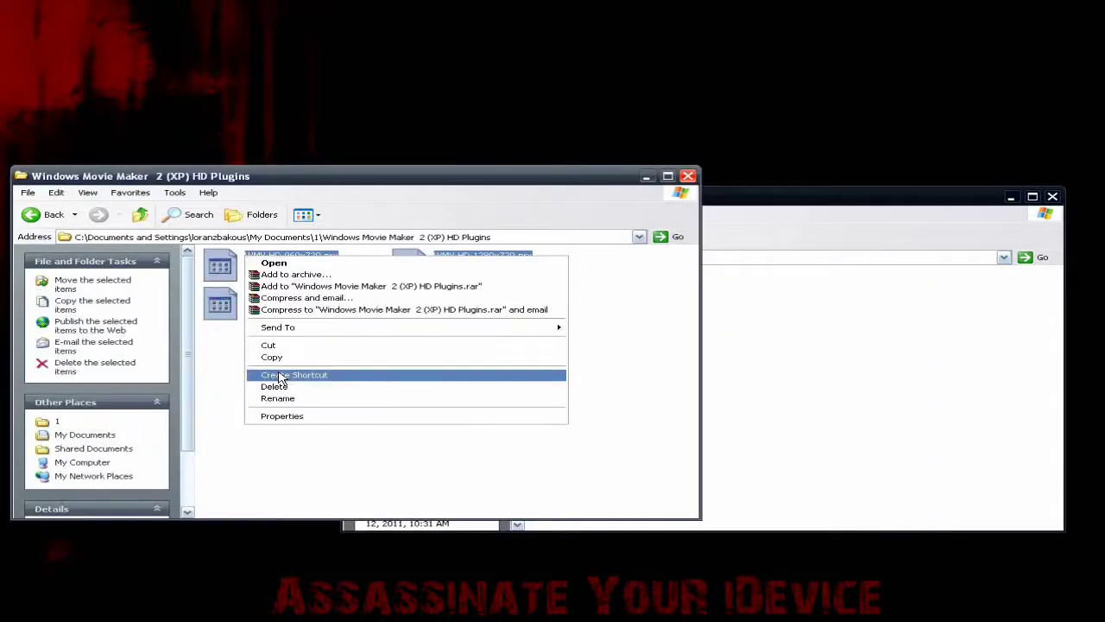
{"action": "left_click", "coordinate": [271, 357]}
{"action": "right_click", "coordinate": [869, 362]}
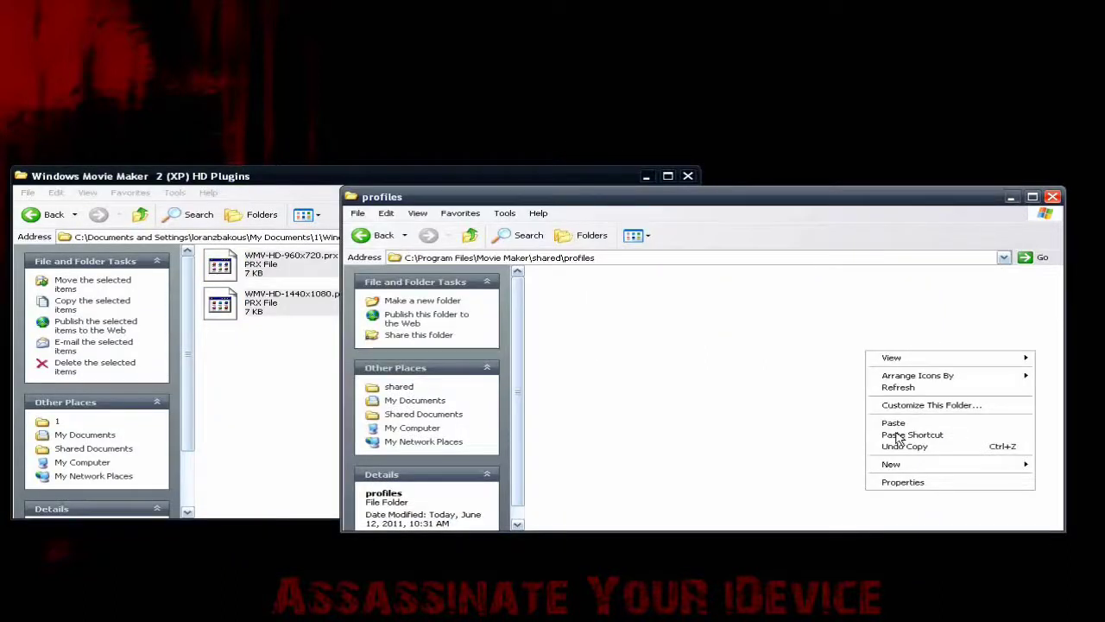
{"action": "left_click", "coordinate": [883, 422]}
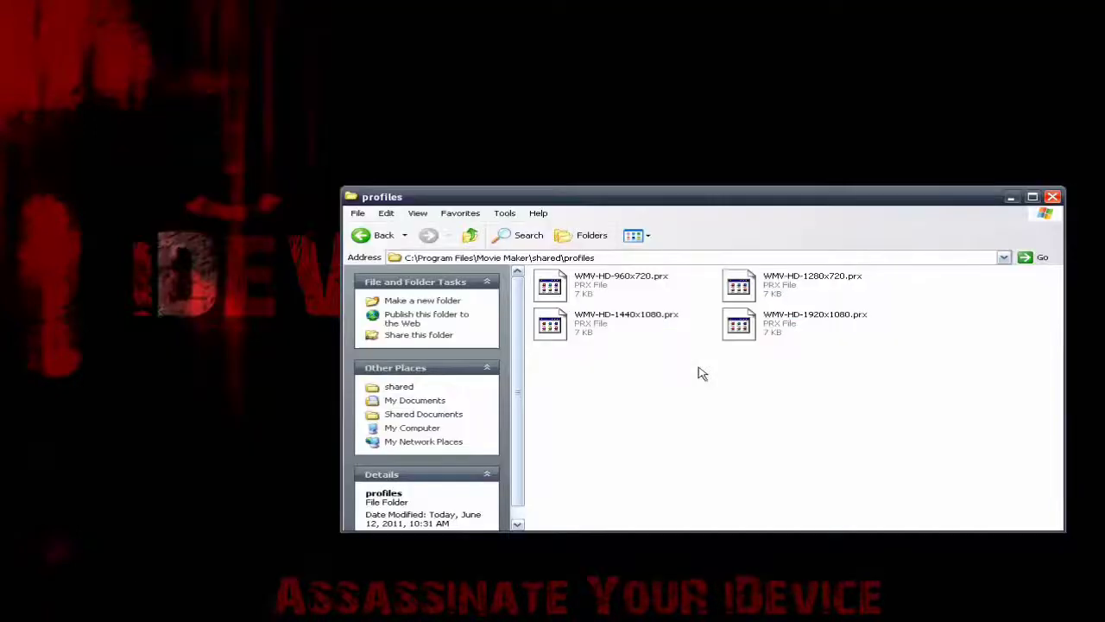
{"action": "left_click", "coordinate": [30, 617]}
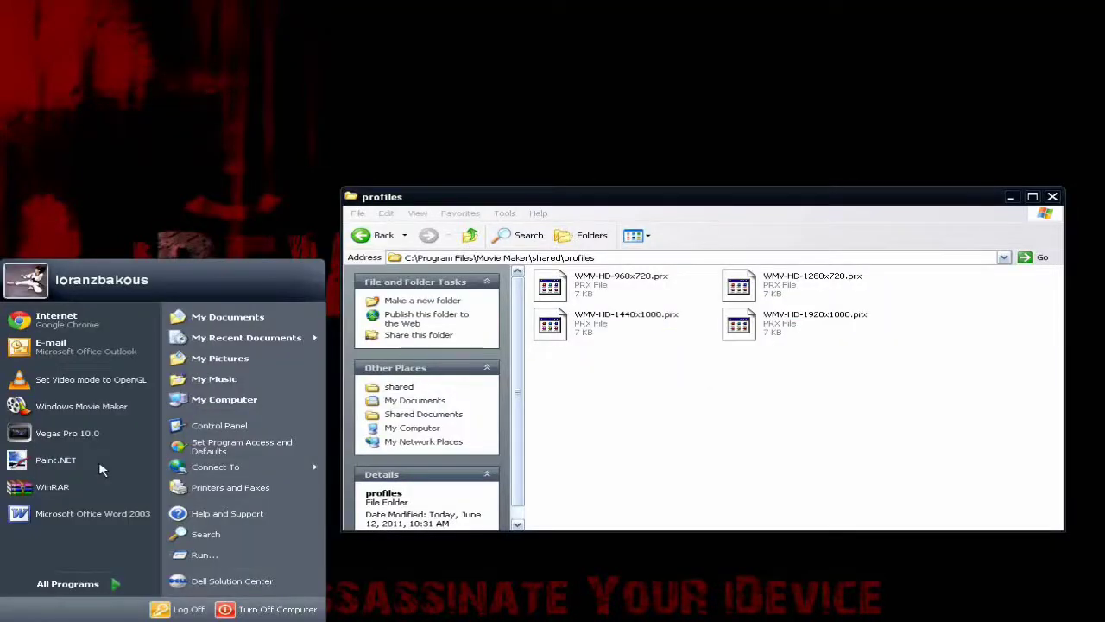
Step: Launch Movie Maker, import earphones purple.png, and drop it onto the Video track
{"action": "left_click", "coordinate": [101, 414]}
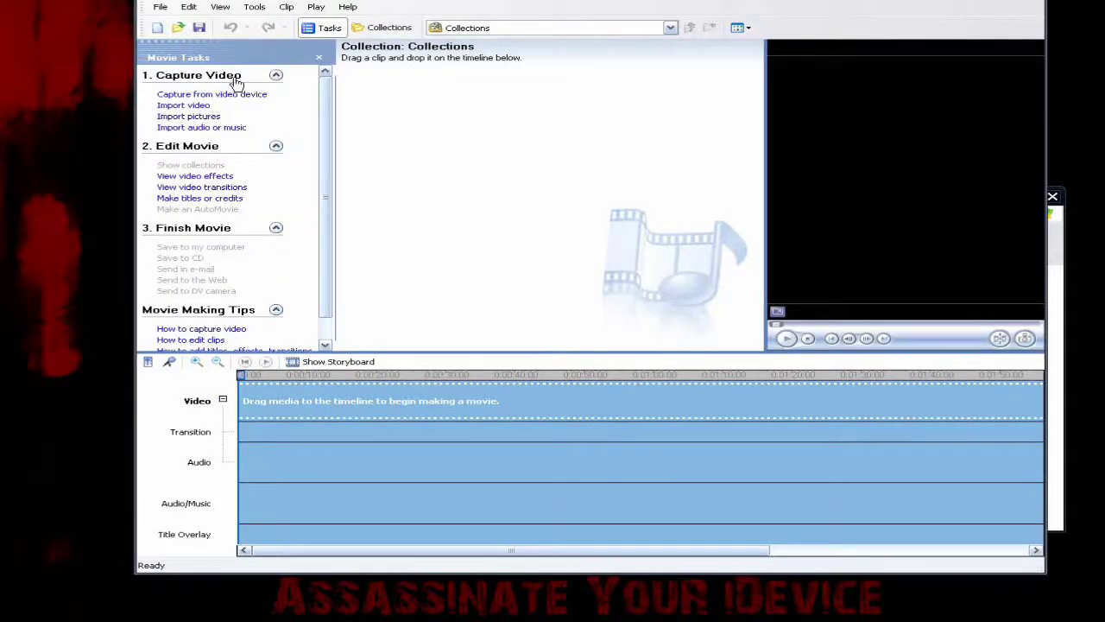
{"action": "left_click", "coordinate": [215, 115]}
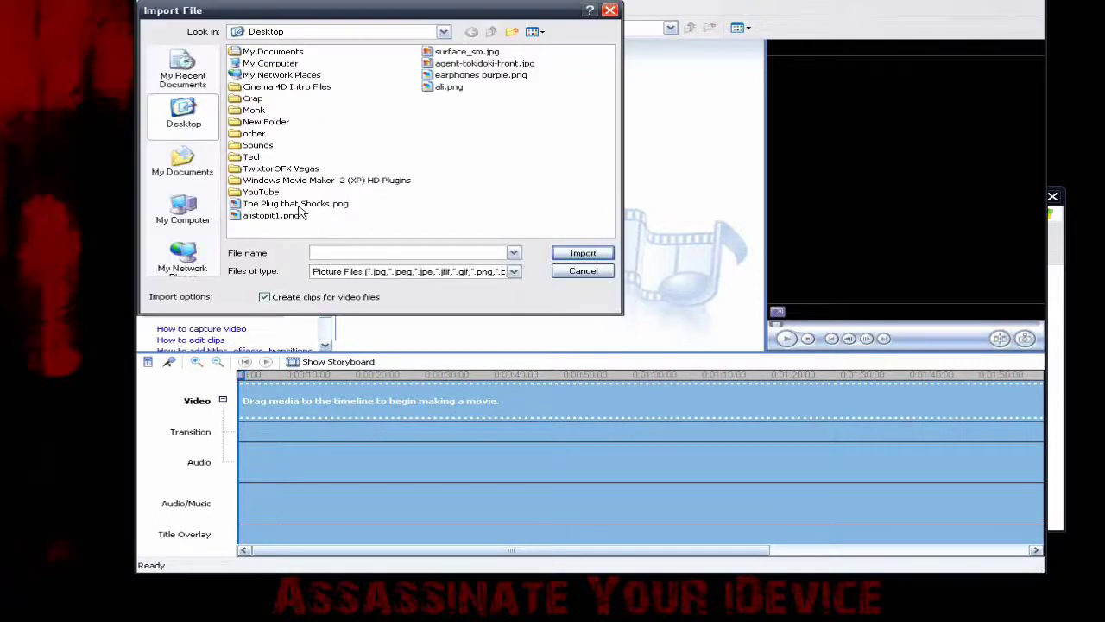
{"action": "double_click", "coordinate": [497, 75]}
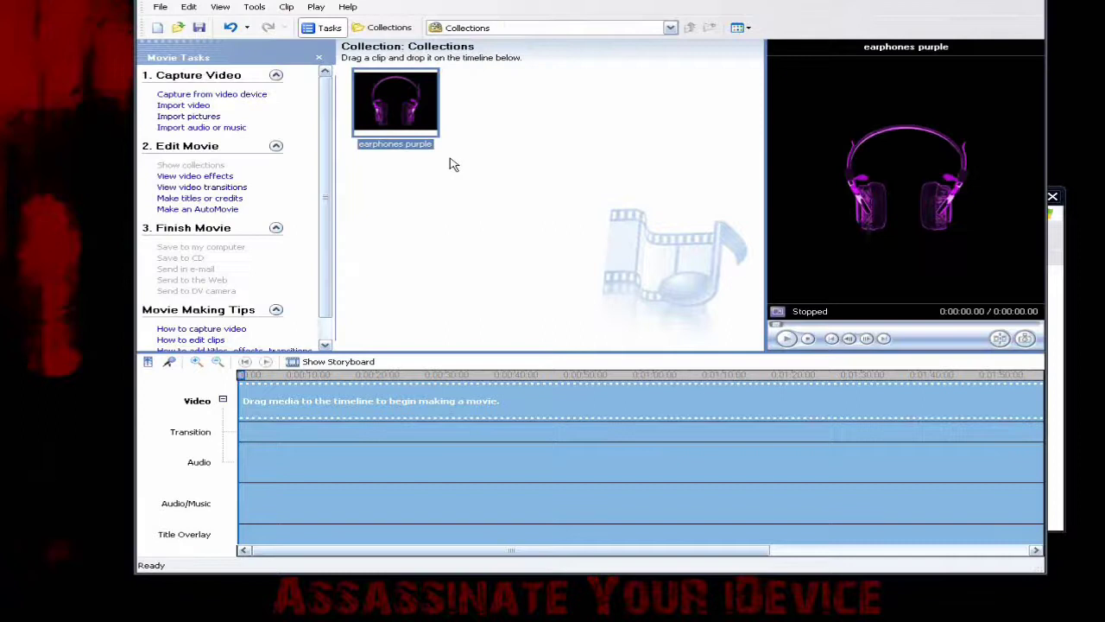
{"action": "mouse_move", "coordinate": [395, 108]}
{"action": "left_mouse_down"}
{"action": "mouse_move", "coordinate": [308, 390]}
{"action": "mouse_move", "coordinate": [261, 406]}
{"action": "left_mouse_up"}
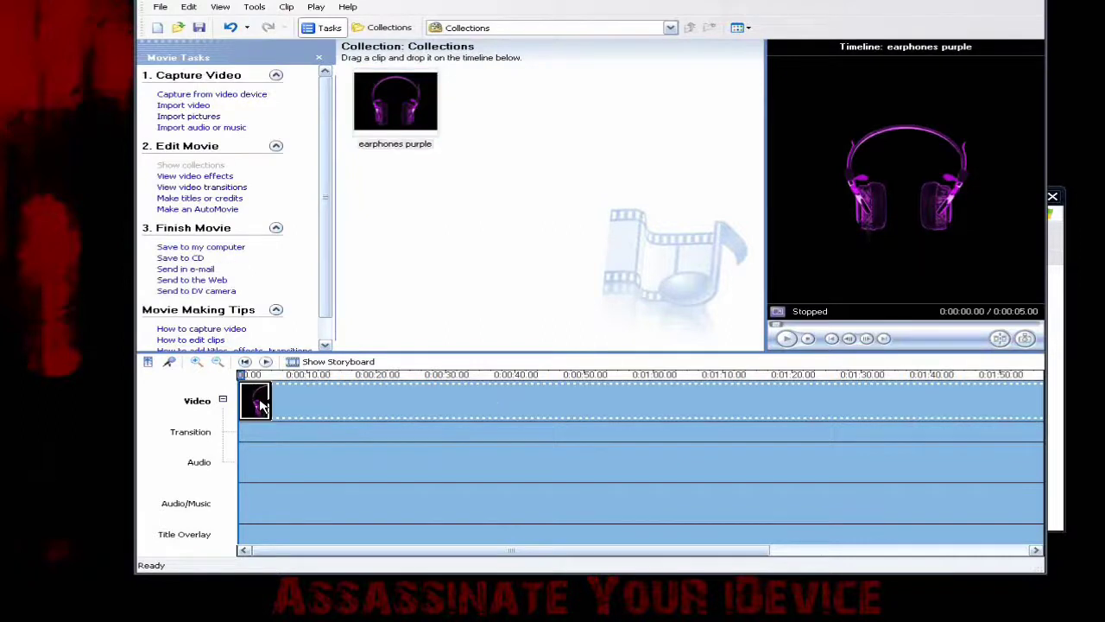
{"action": "left_click", "coordinate": [261, 405]}
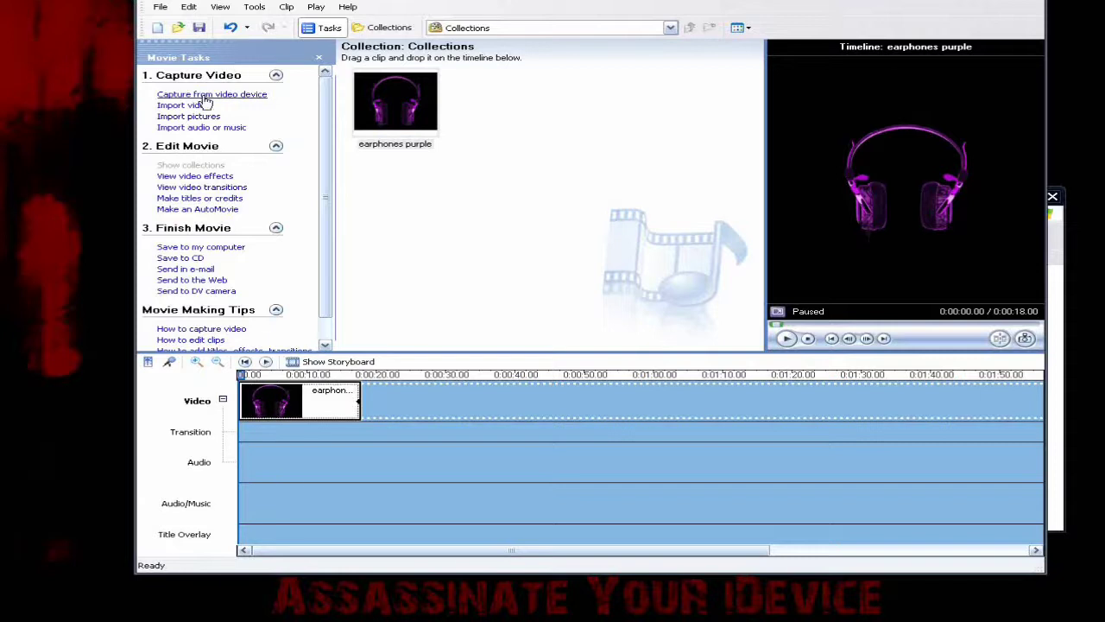
{"action": "left_click", "coordinate": [159, 8]}
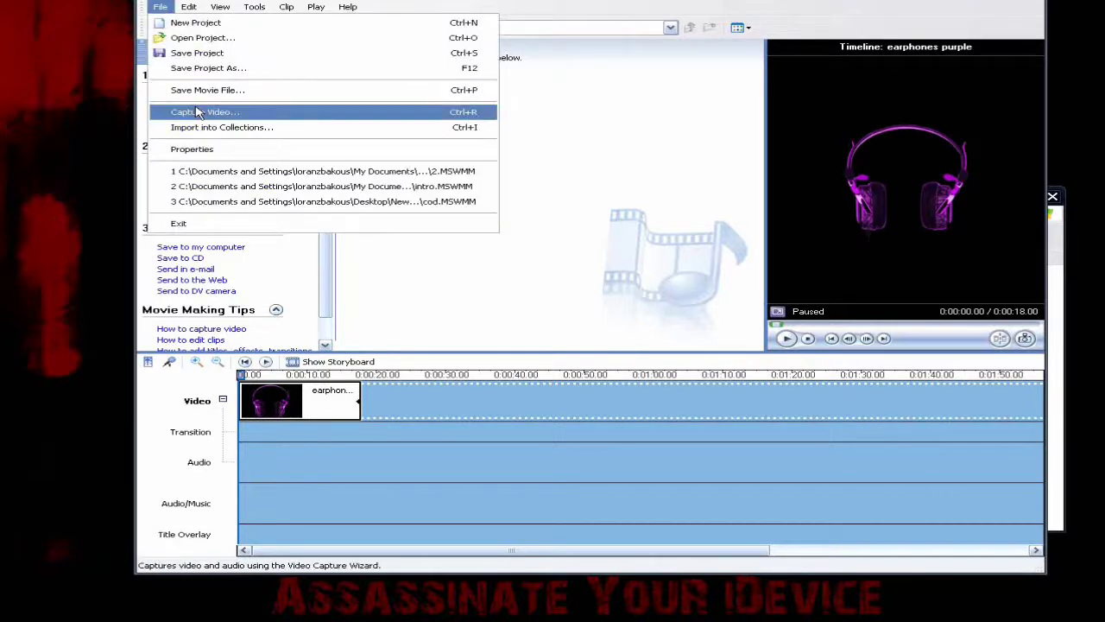
{"action": "left_click", "coordinate": [197, 113]}
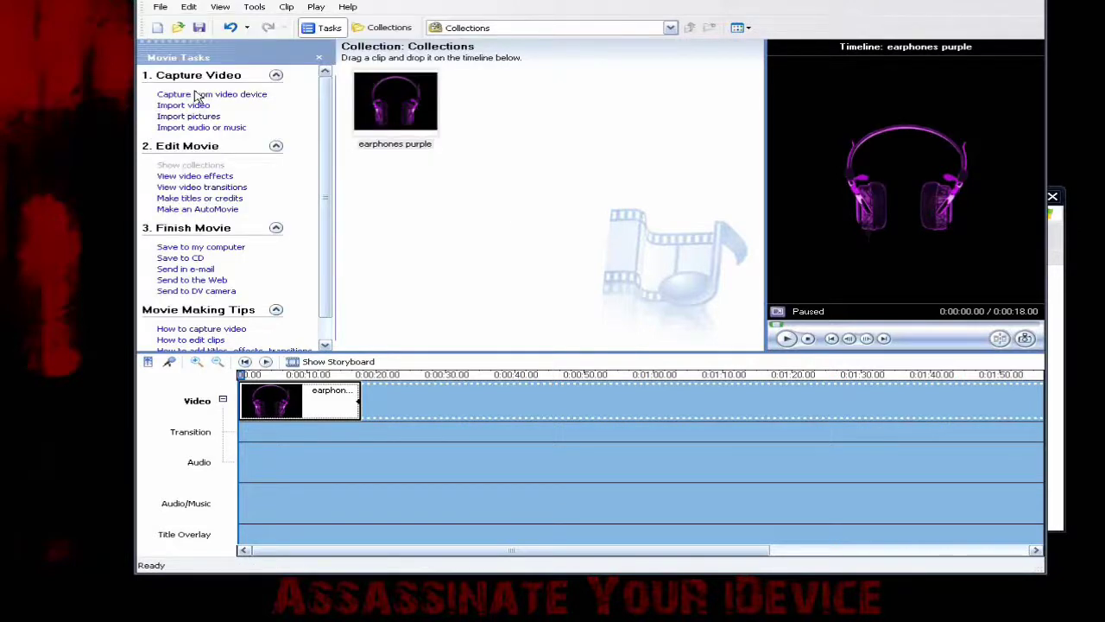
Step: Choose Save to my computer, name the movie '1', and set Desktop as the save folder
{"action": "left_click", "coordinate": [463, 335]}
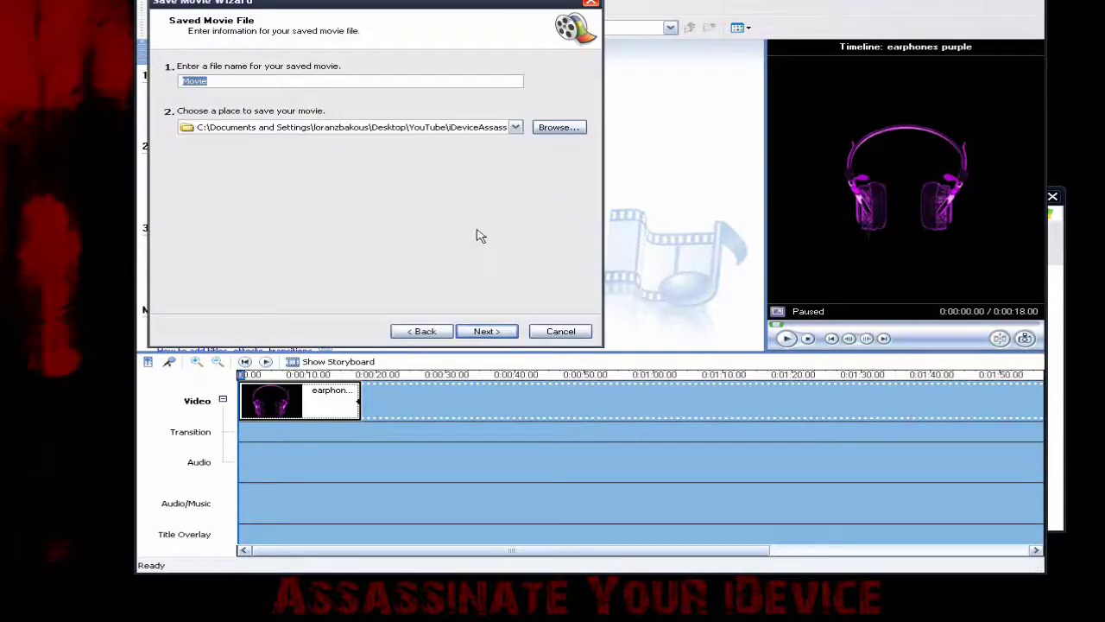
{"action": "type", "text": "1"}
{"action": "left_click", "coordinate": [559, 127]}
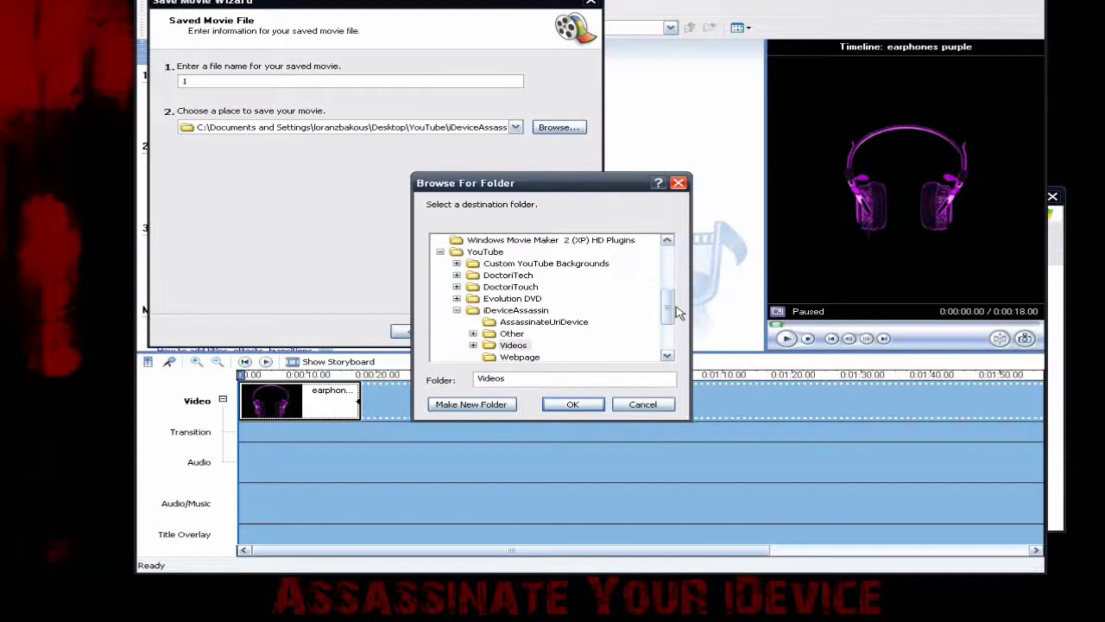
{"action": "scroll", "coordinate": [552, 293], "scroll_direction": "up", "scroll_amount": 10}
{"action": "key", "text": "Return"}
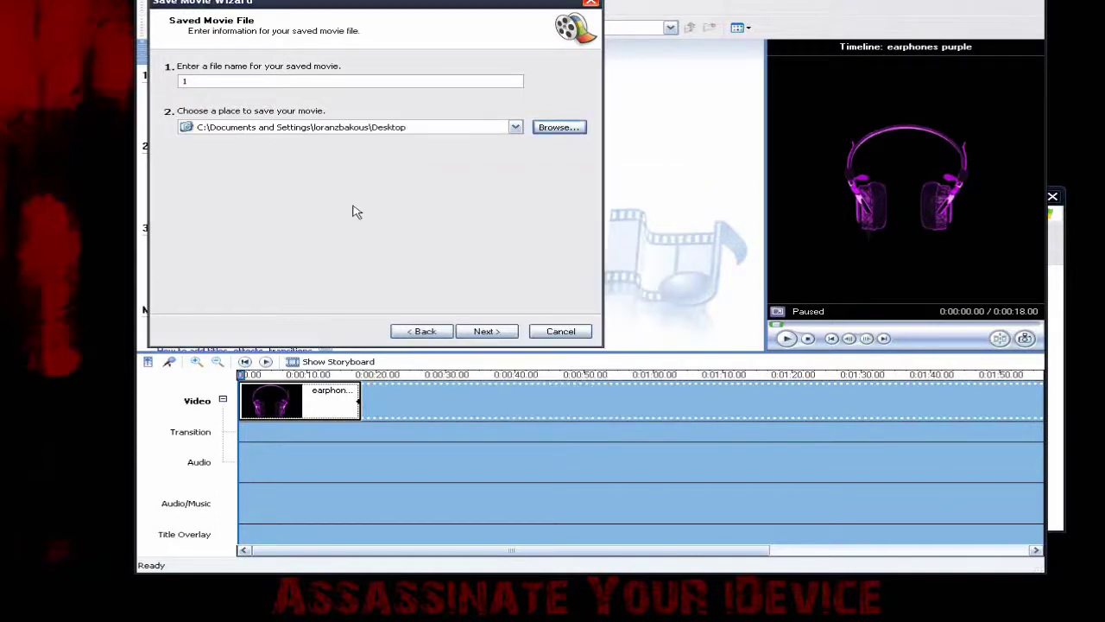
{"action": "left_click", "coordinate": [247, 82]}
Step: Rename the movie 'sdgsddbh', select WMV-HD-1280x720 under Other settings, then cancel the wizard
{"action": "type", "text": "sdgsddbh"}
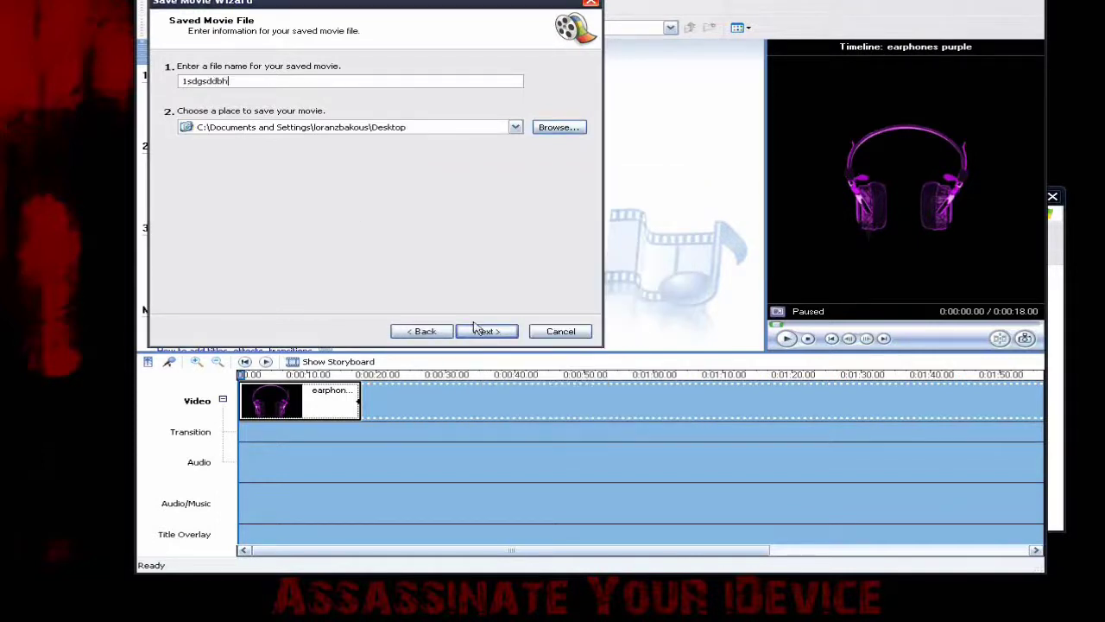
{"action": "left_click", "coordinate": [482, 333]}
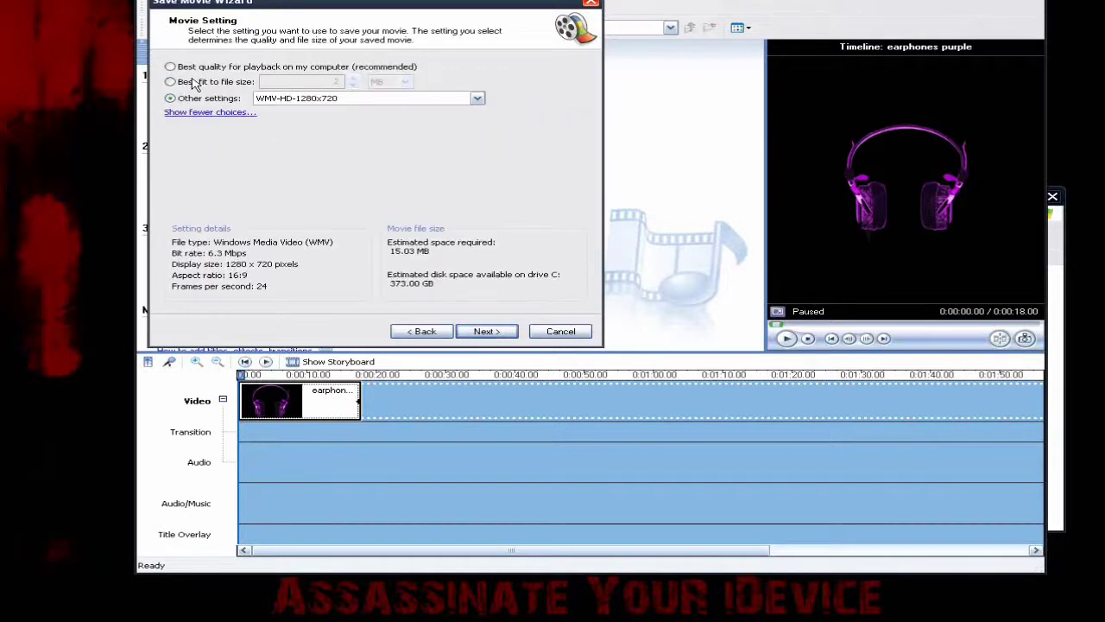
{"action": "left_click", "coordinate": [229, 69]}
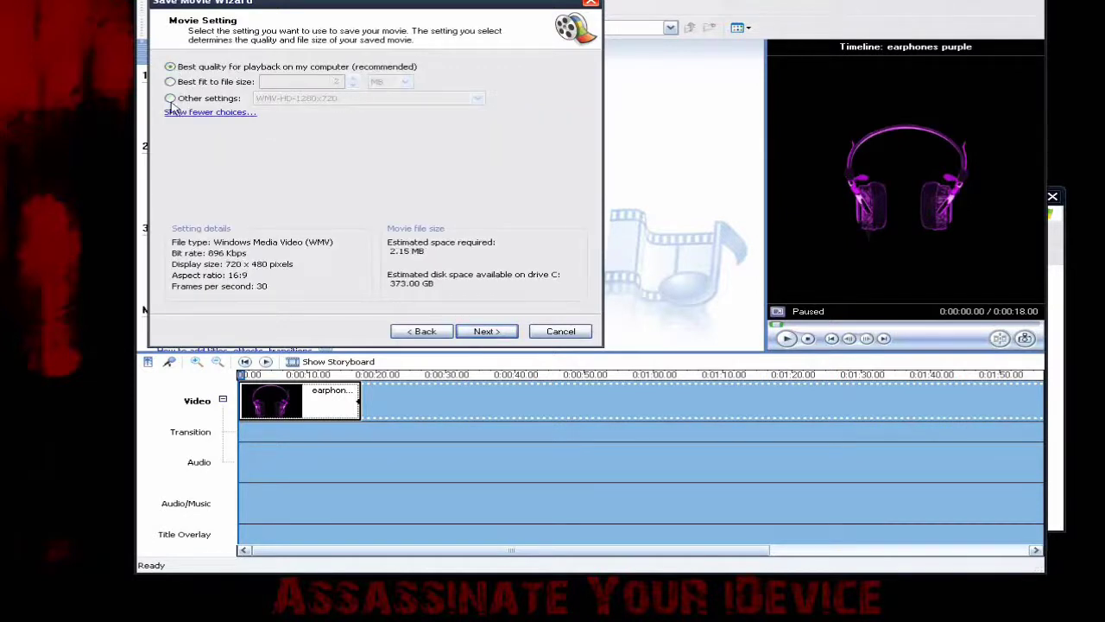
{"action": "left_click", "coordinate": [172, 99]}
{"action": "left_click", "coordinate": [338, 99]}
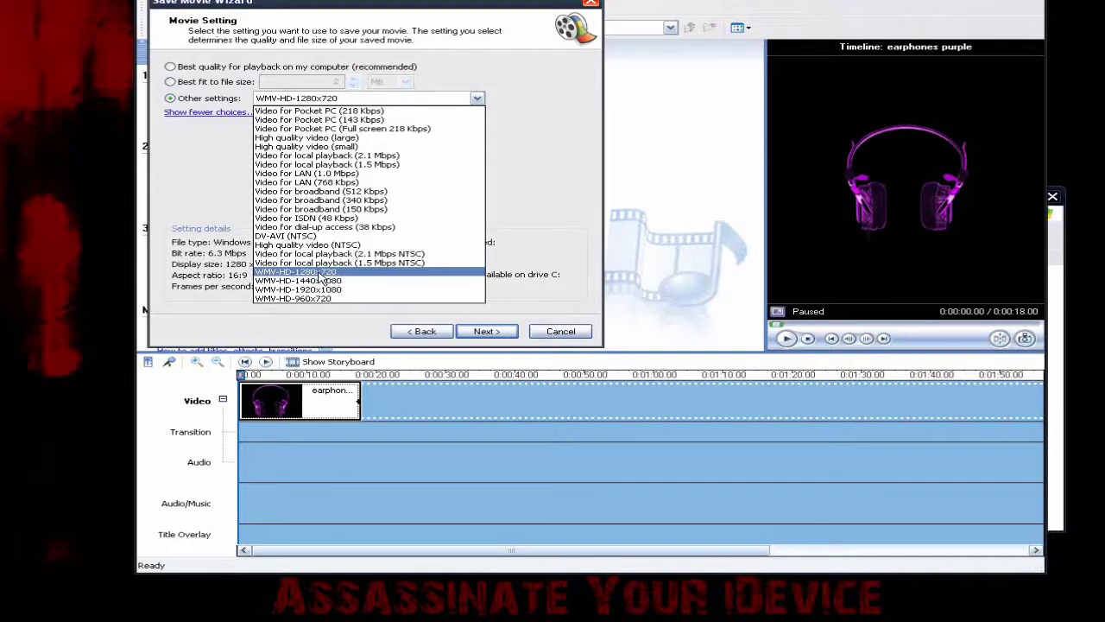
{"action": "left_click", "coordinate": [365, 277]}
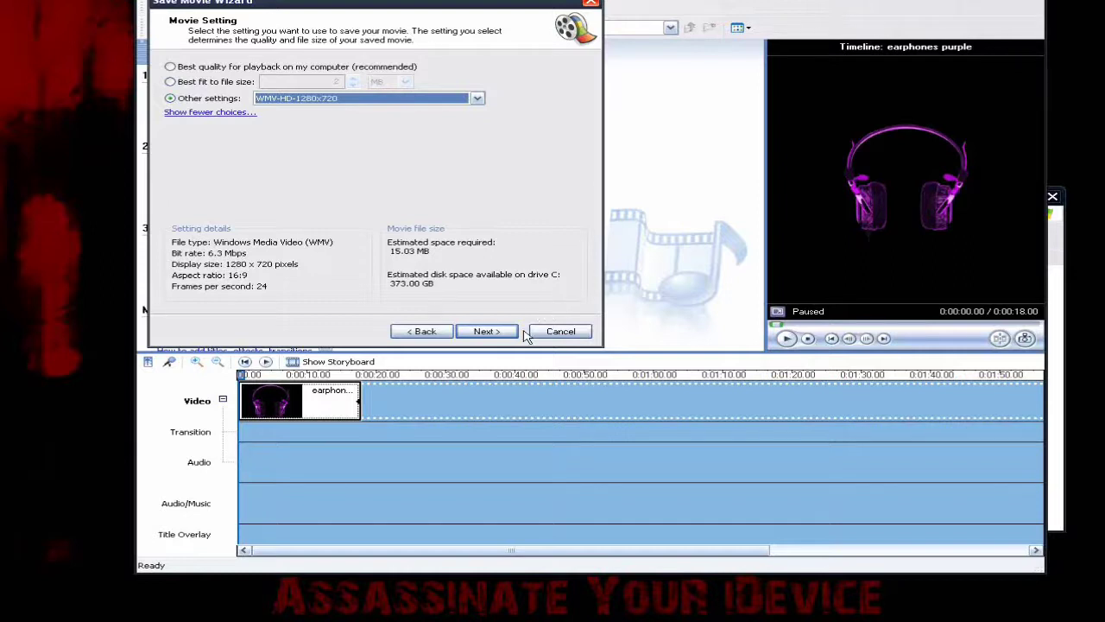
{"action": "left_click", "coordinate": [552, 333]}
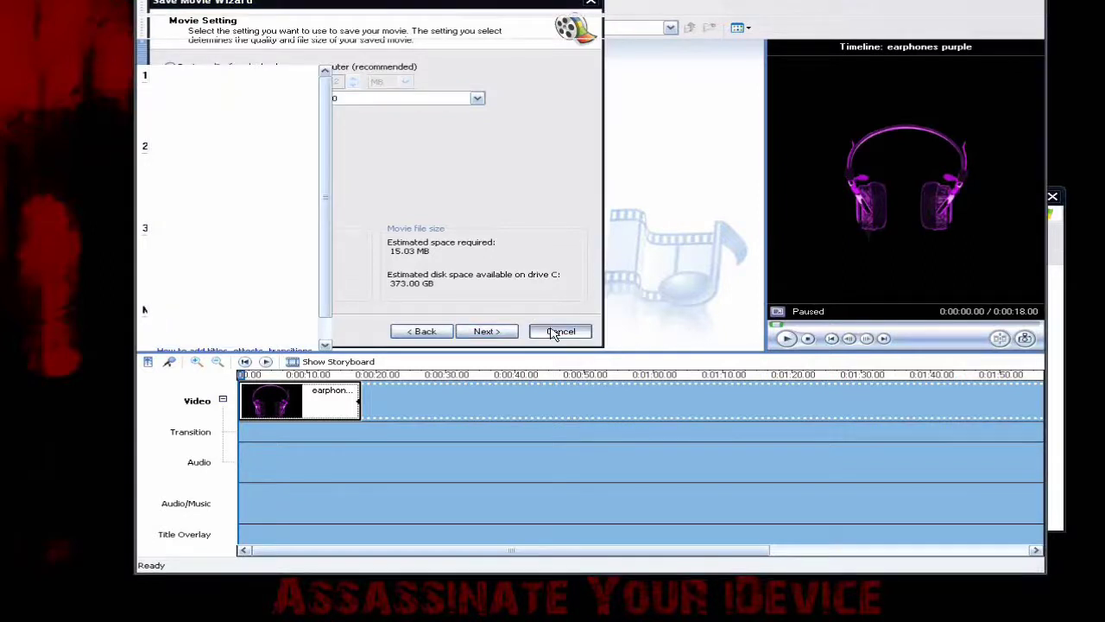
Step: Close Movie Maker, declining to save changes to the project
{"action": "left_click", "coordinate": [643, 95]}
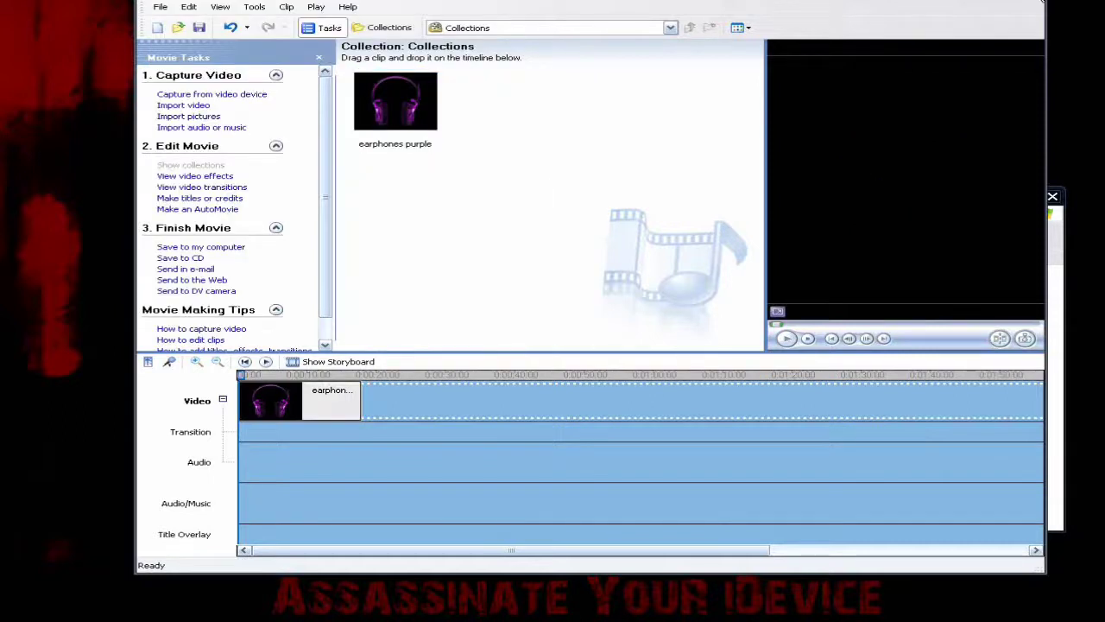
{"action": "left_click", "coordinate": [1042, 4]}
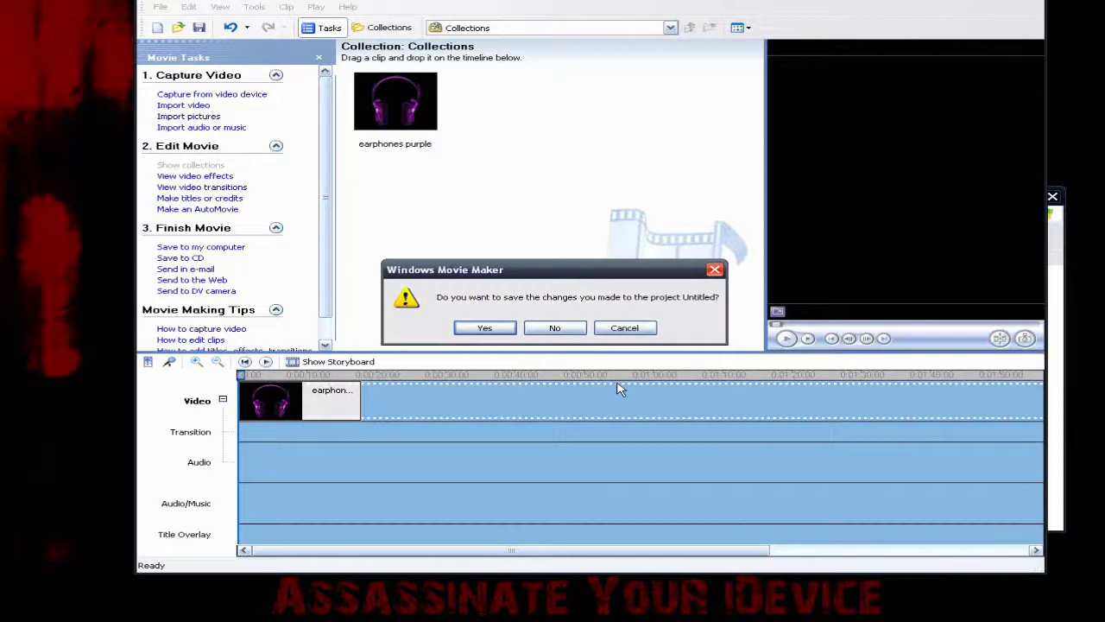
{"action": "key", "text": "n"}
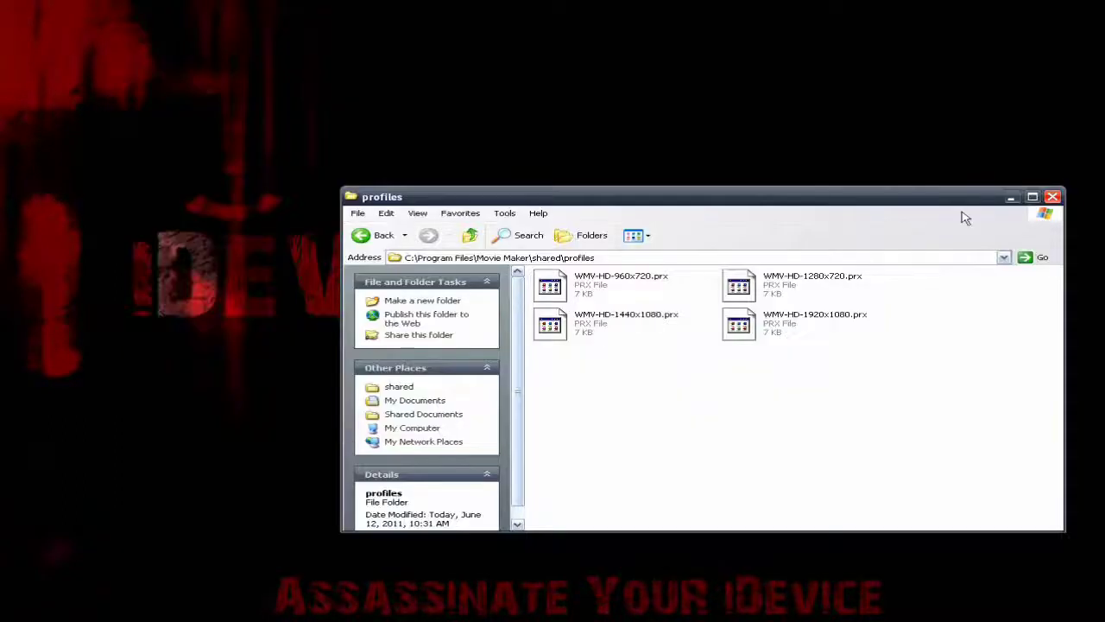